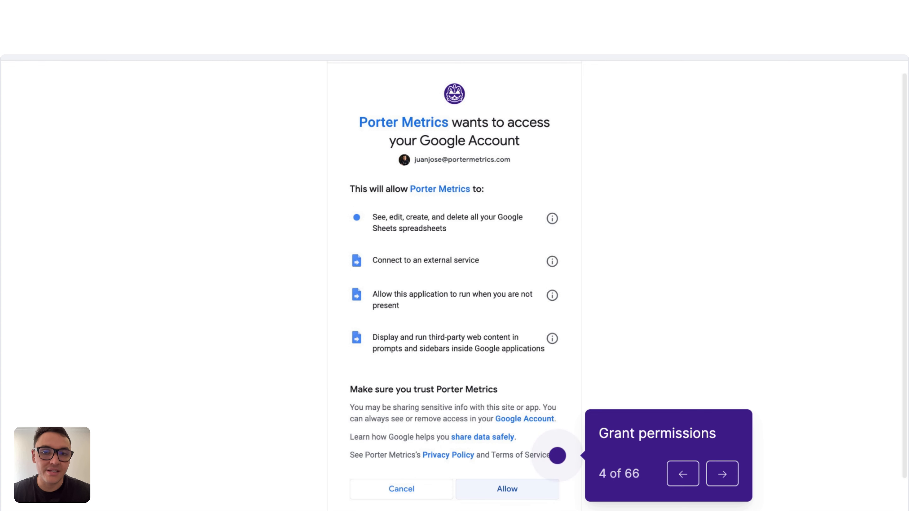
# - Grant Porter Metrics the requested Google account permissions and complete the marketing data connector's post-installation dialog
pyautogui.press('Right')
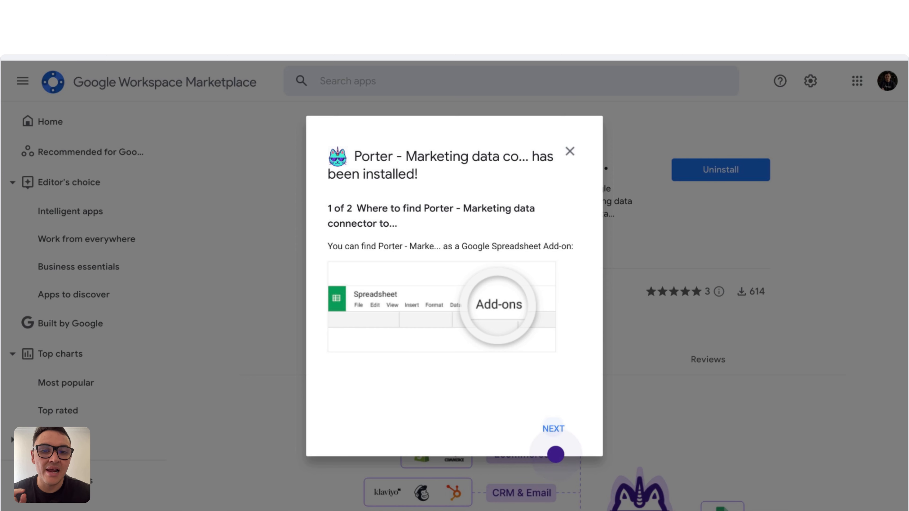
pyautogui.press('Right')
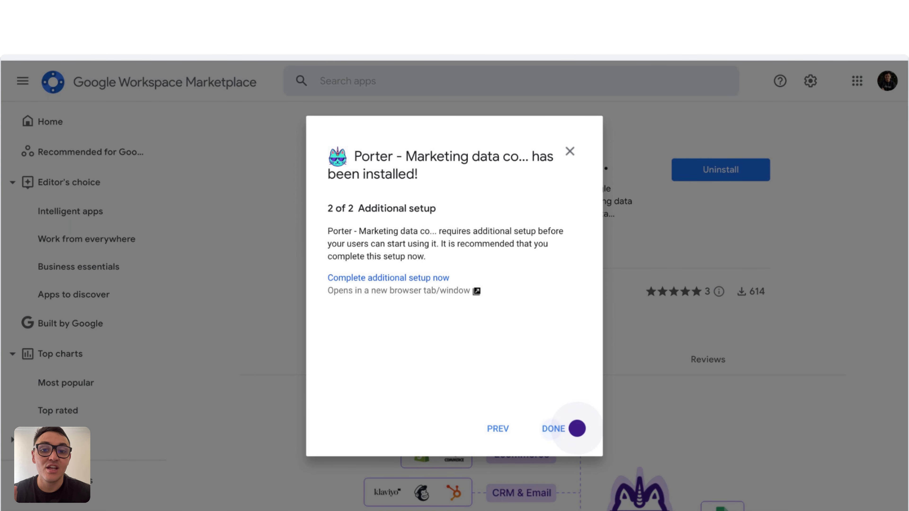
pyautogui.press('Right')
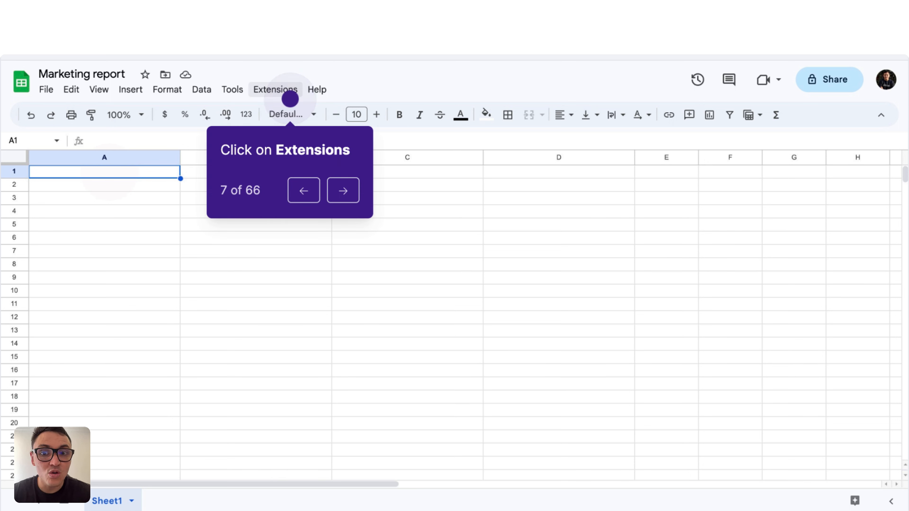
# - Launch the Porter marketing data connector add-on in the Marketing report spreadsheet and choose the Google Analytics 4 integration
pyautogui.press('Right')
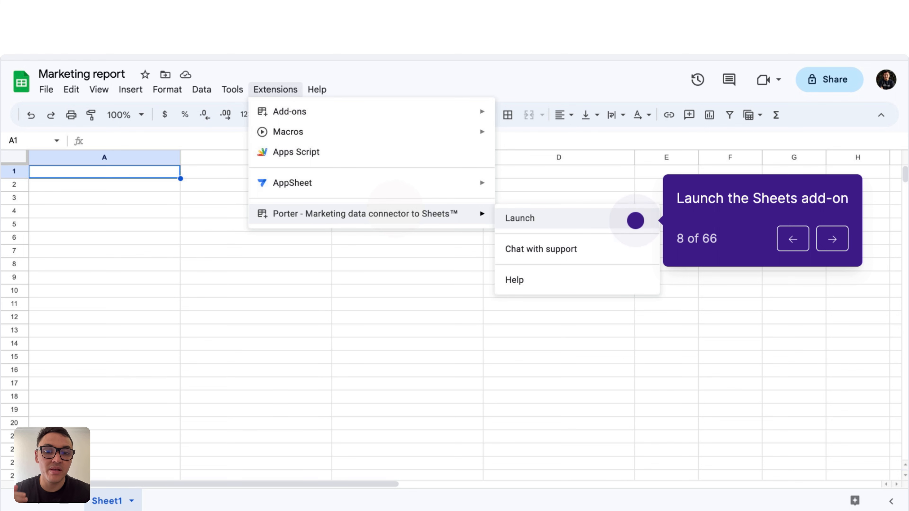
pyautogui.press('Right')
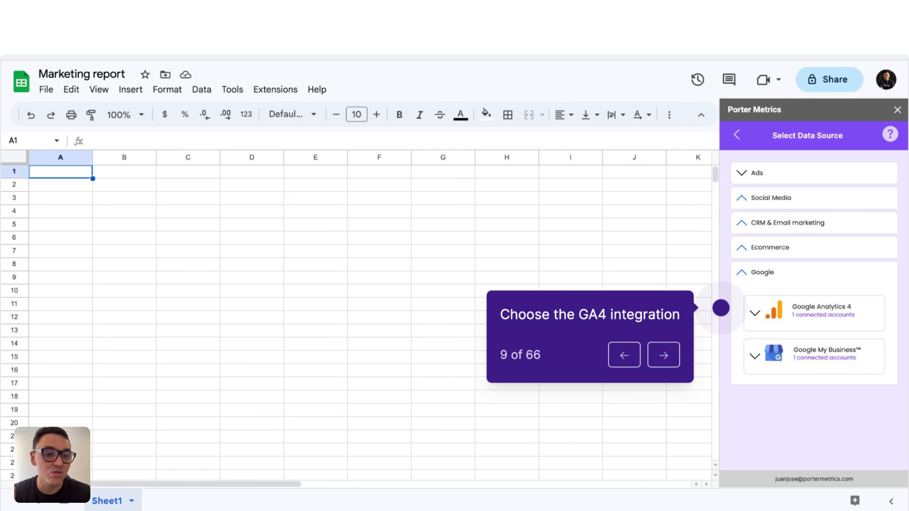
pyautogui.press('Right')
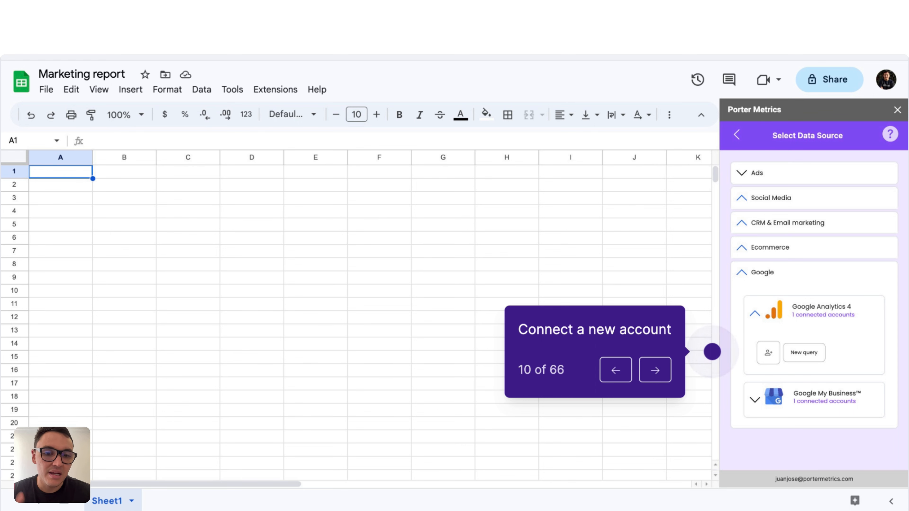
# - Connect a new Google Analytics 4 account, allow Porter Metrics GA4 access, and continue to the GA4 property selection
pyautogui.press('Right')
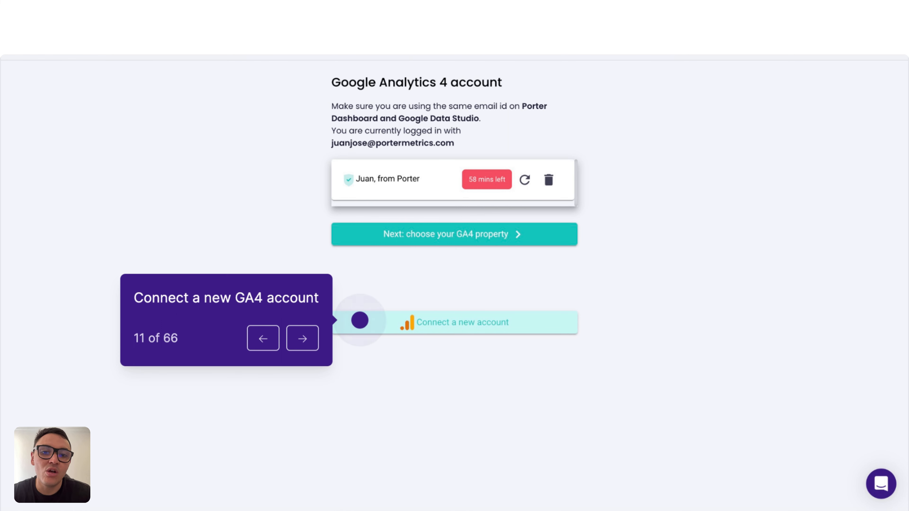
pyautogui.press('Right')
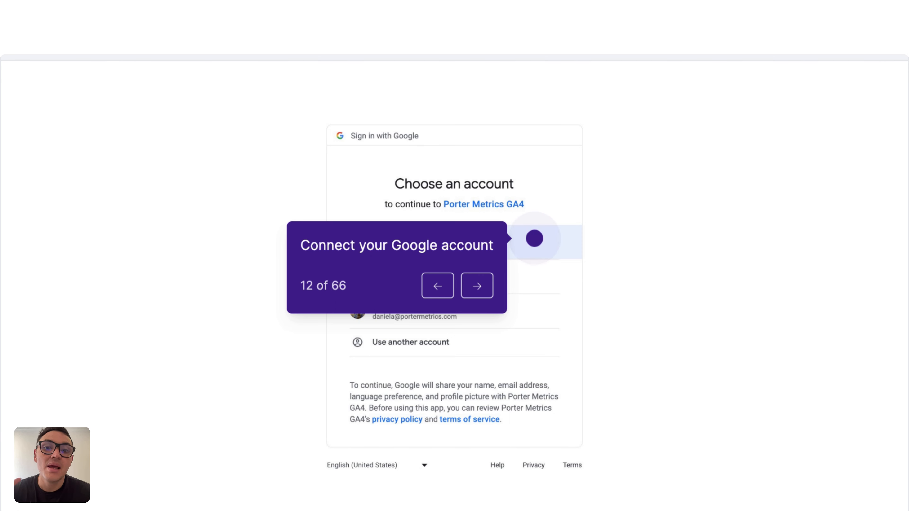
pyautogui.press('Right')
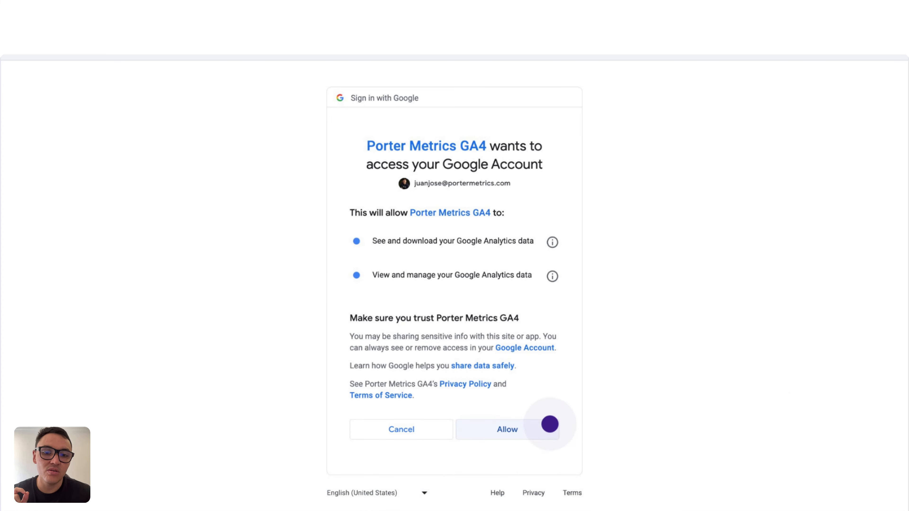
pyautogui.press('Right')
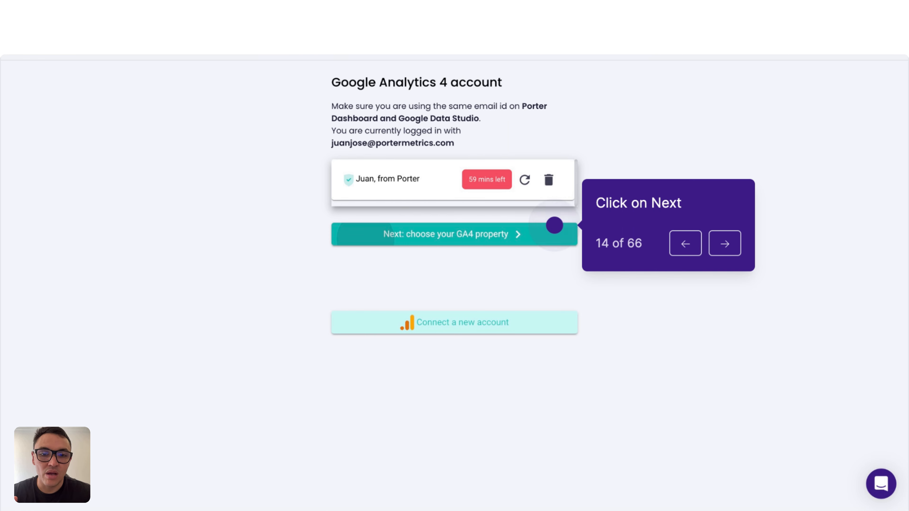
pyautogui.press('Right')
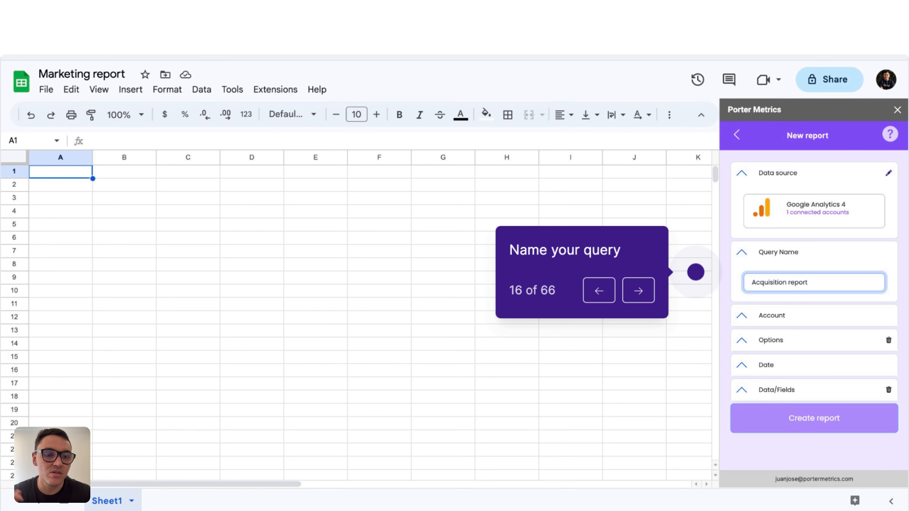
# - Name the new Google Analytics 4 query "Acquisition report" and select the connected Google account for it
pyautogui.press('Right')
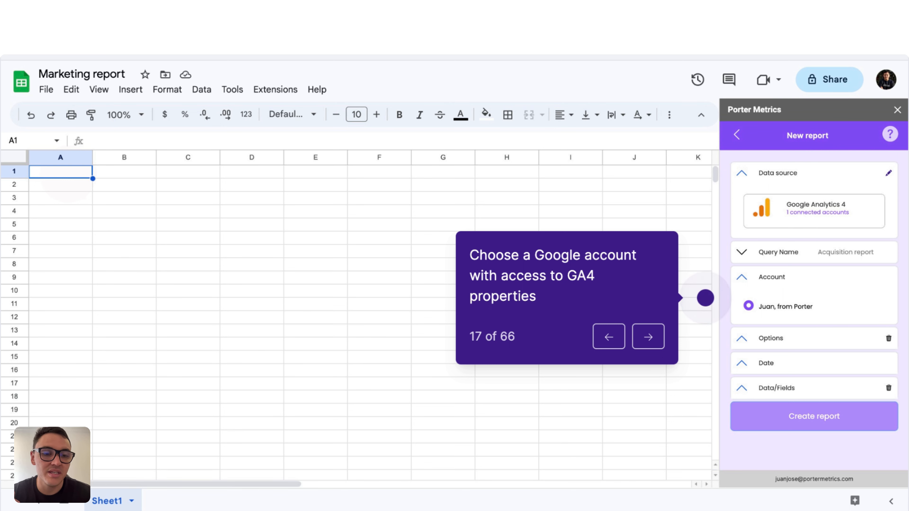
pyautogui.press('Right')
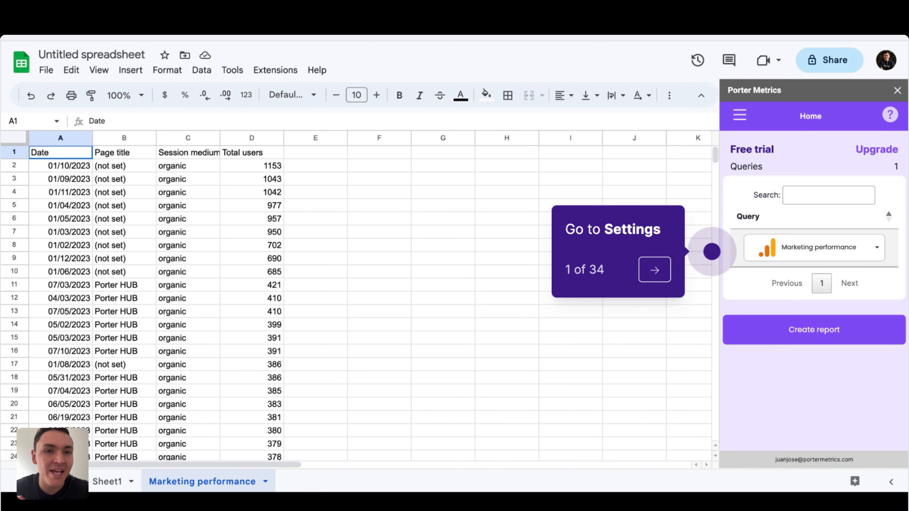
# - Open the schedule settings of the Marketing performance query and keep scheduling turned on
pyautogui.press('Right')
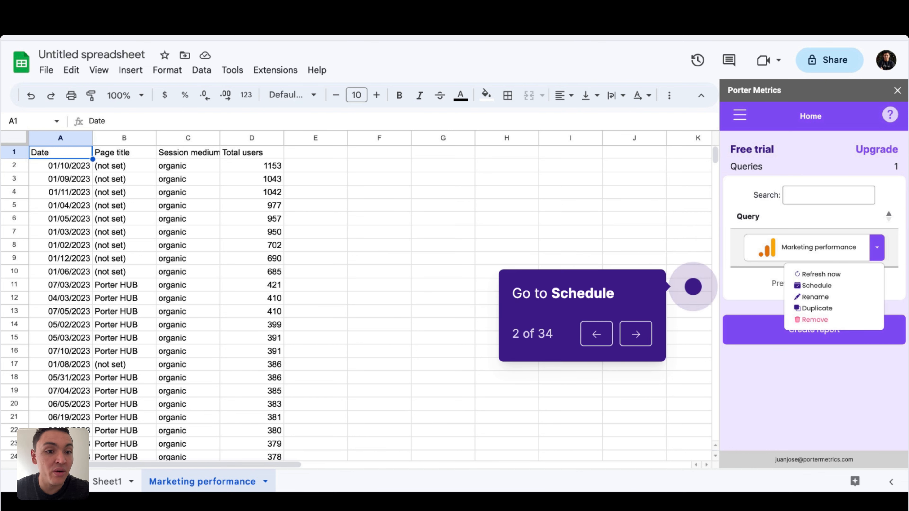
pyautogui.press('Right')
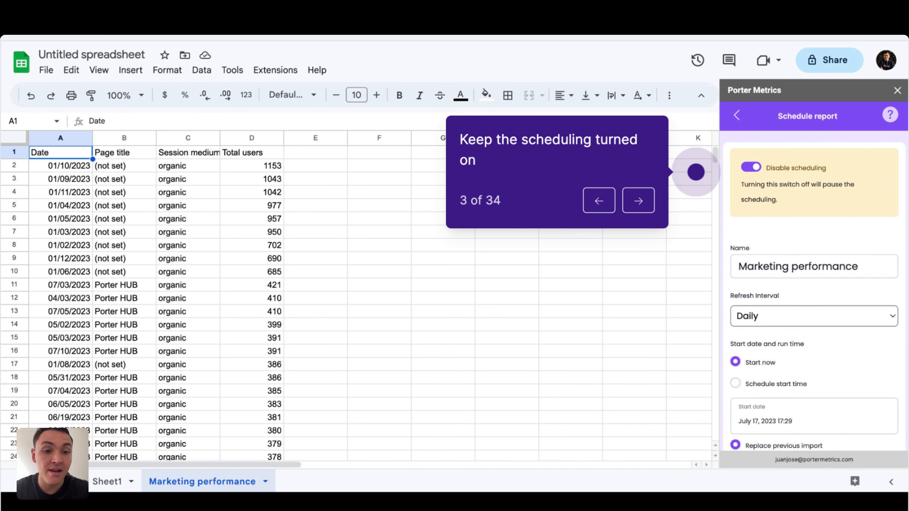
pyautogui.press('Right')
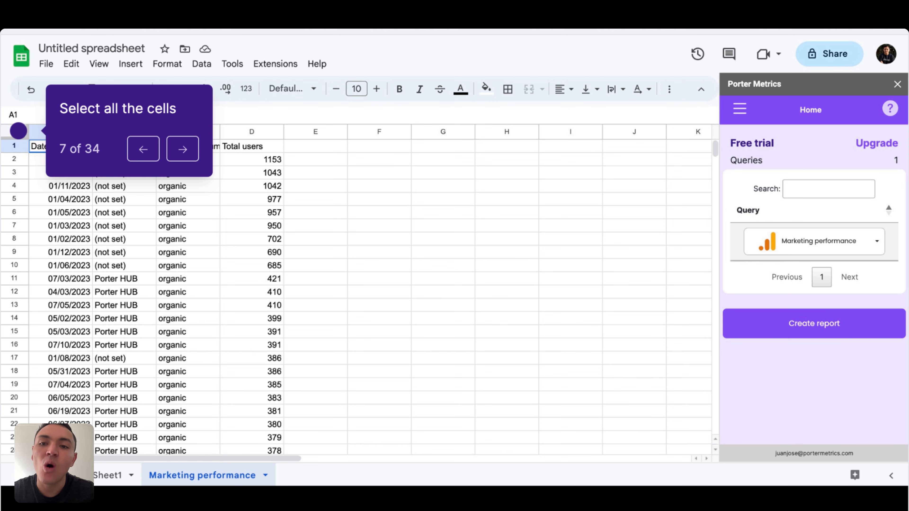
# - Create a pivot table in a new sheet from all the cells of the Marketing performance sheet
pyautogui.click(18, 131)
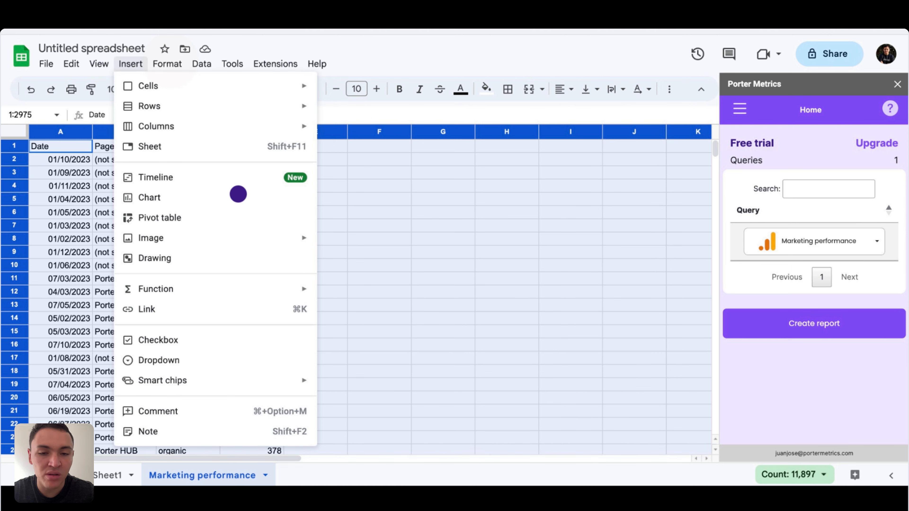
pyautogui.click(257, 216)
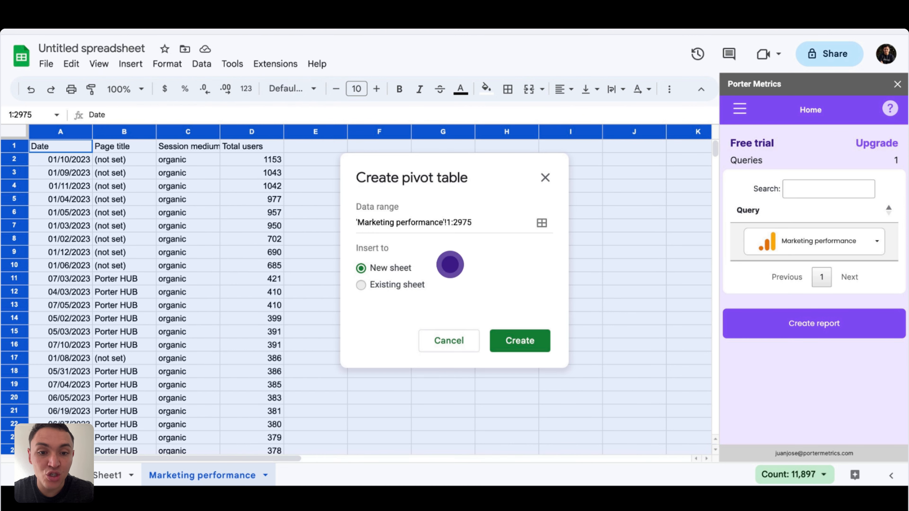
pyautogui.click(456, 266)
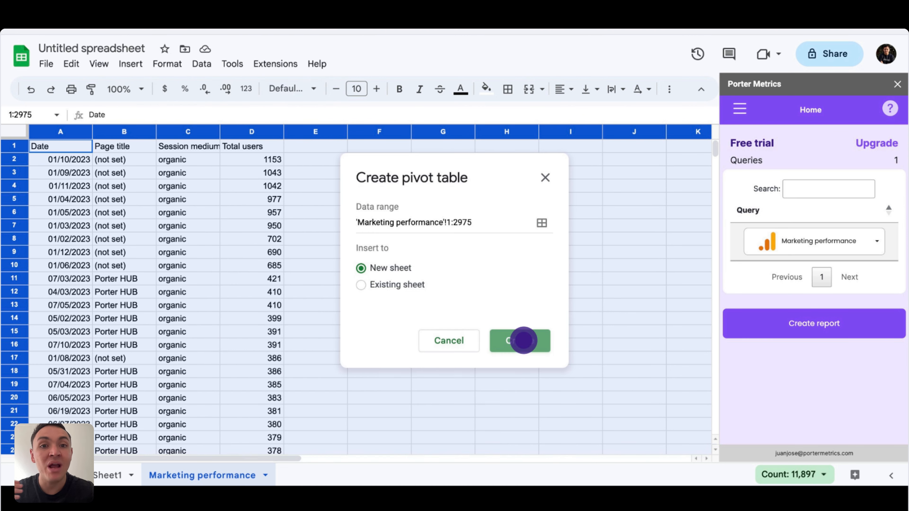
pyautogui.click(522, 339)
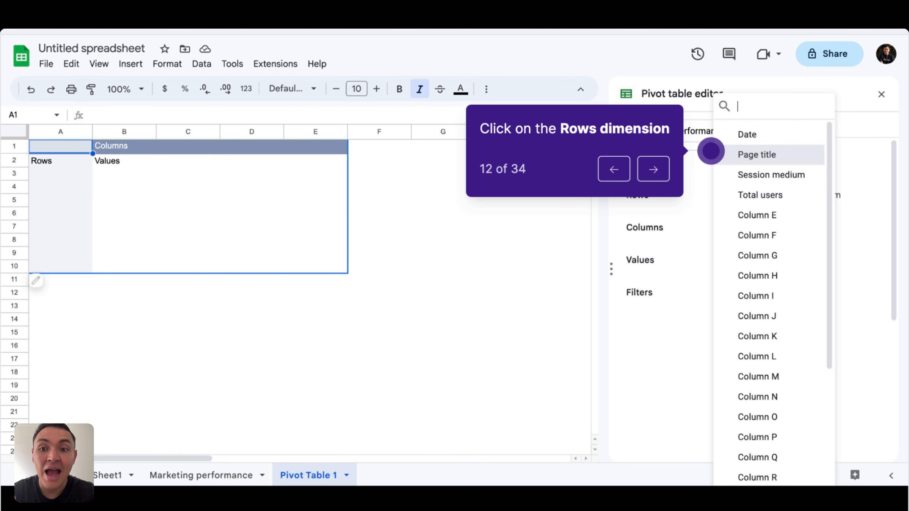
# - Set Page title as rows and Total users as values, sorting the rows by SUM of Total users in descending order
pyautogui.press('Right')
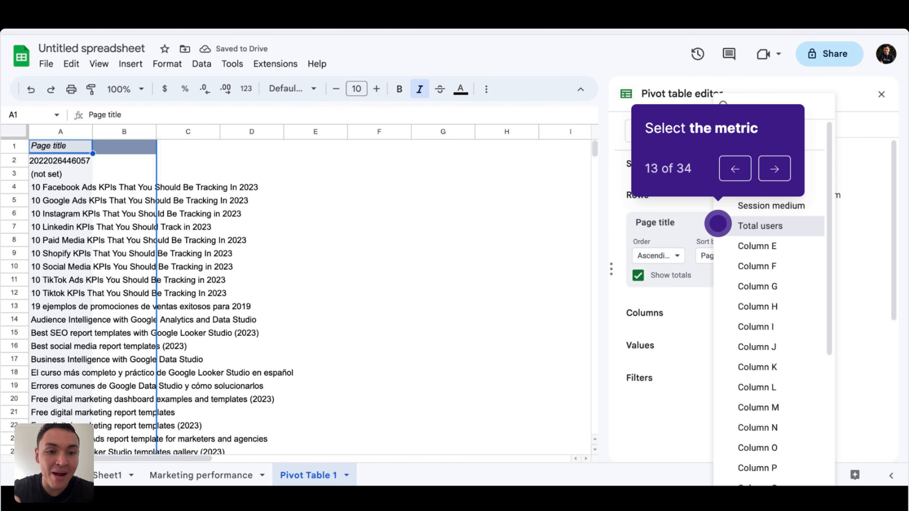
pyautogui.press('Right')
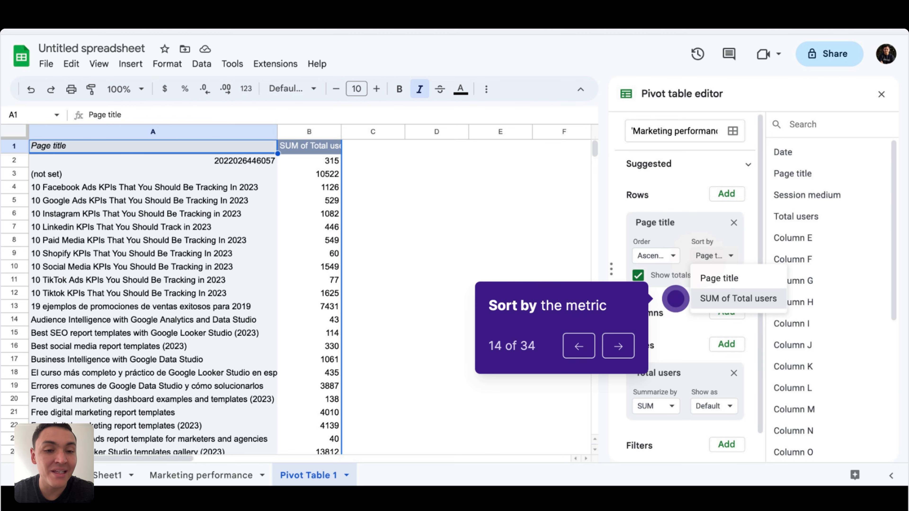
pyautogui.press('Right')
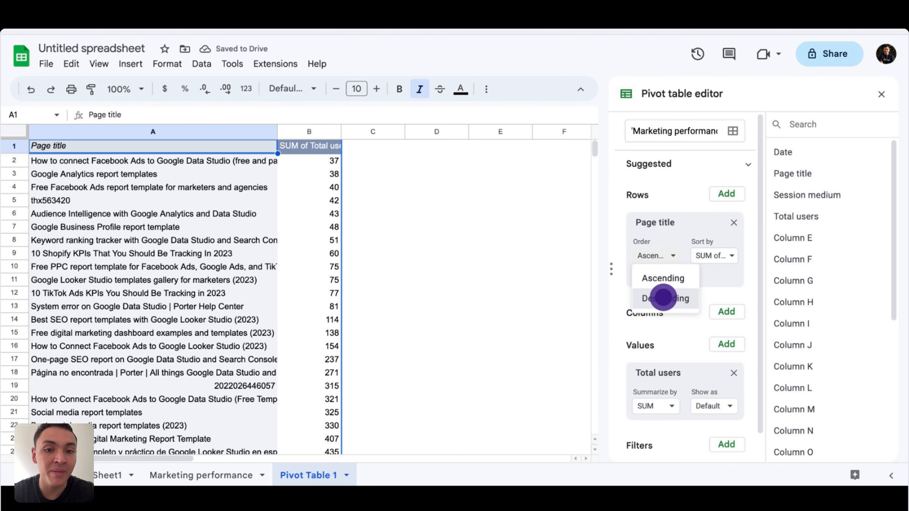
pyautogui.press('Right')
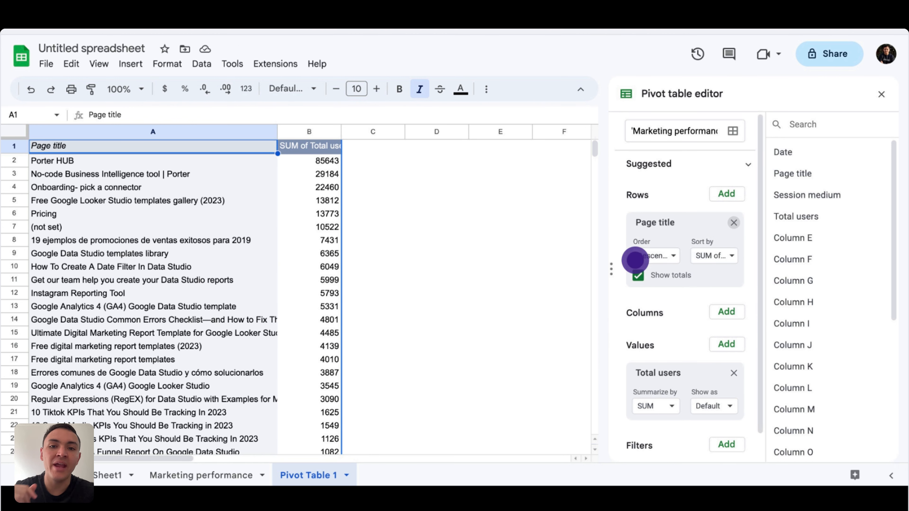
# - Replace the Page title row dimension of the pivot table with Session medium
pyautogui.press('Right')
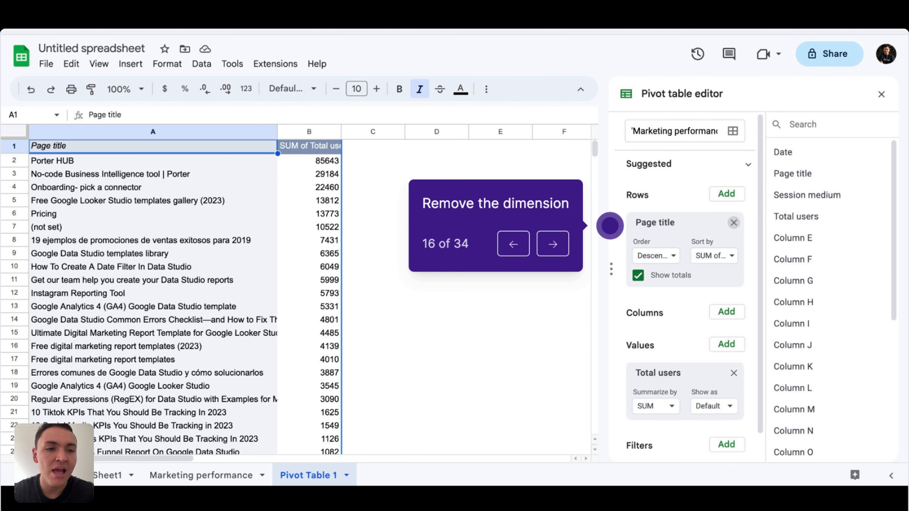
pyautogui.press('Right')
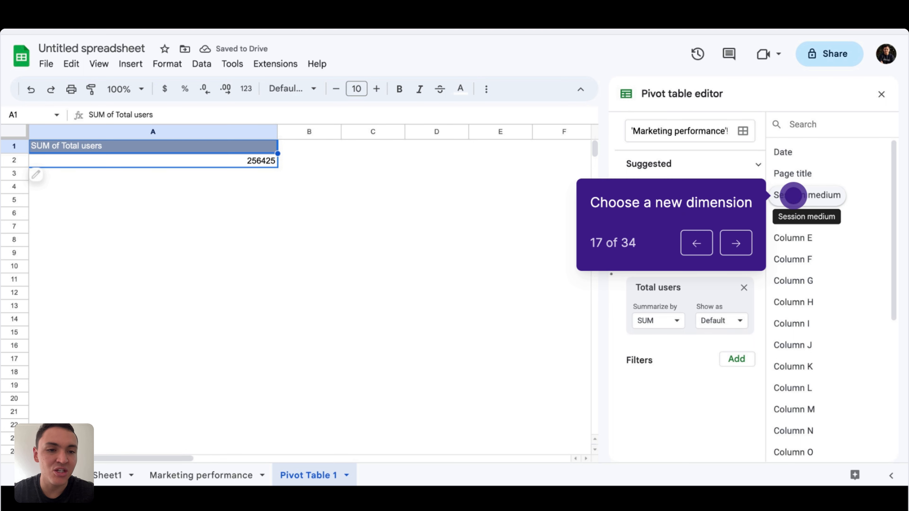
pyautogui.press('Right')
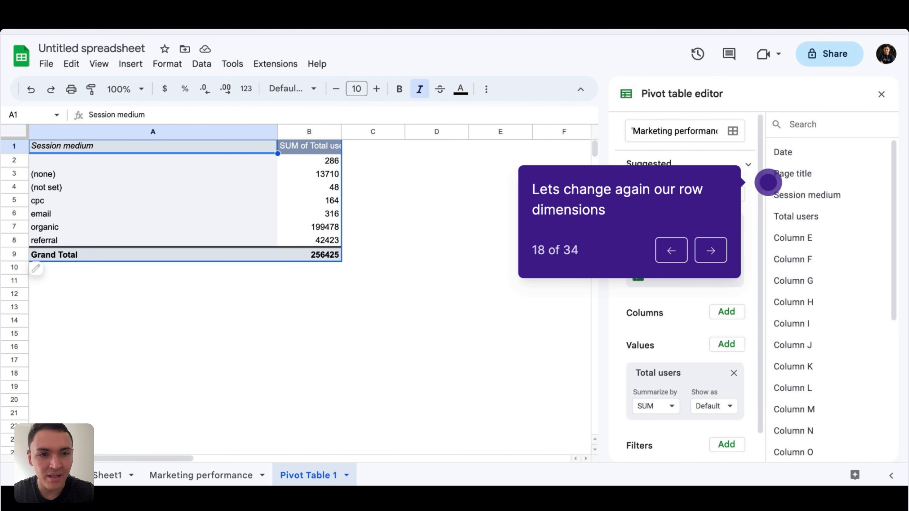
# - Change the pivot table's row dimension back to Page title and add Session medium as the column dimension
pyautogui.press('Right')
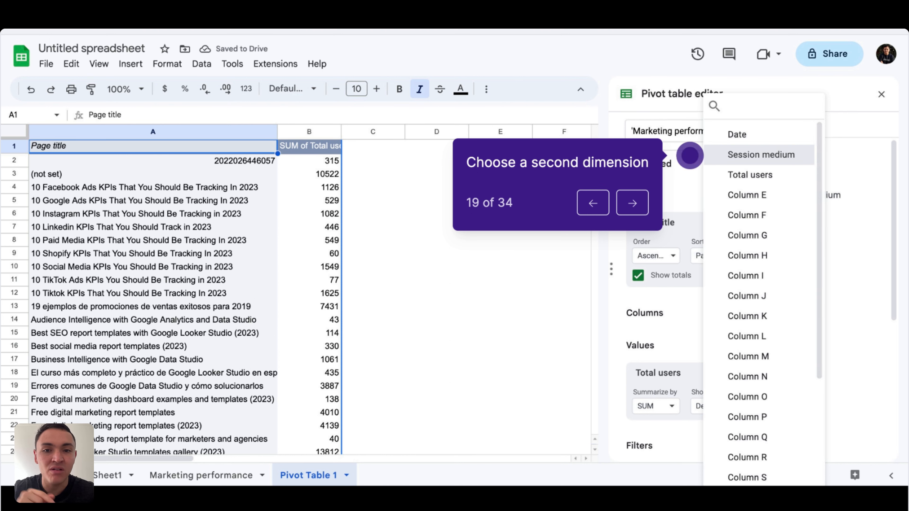
pyautogui.press('Right')
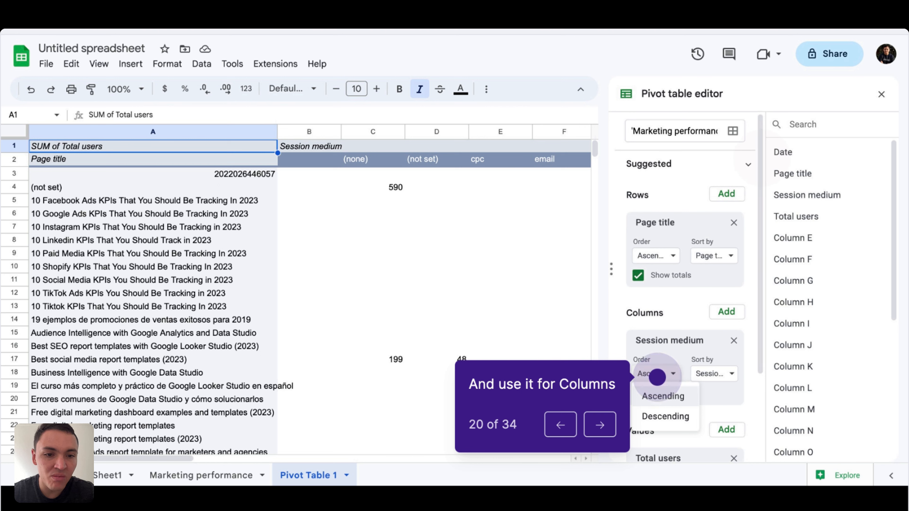
# - Set the order of both the Session medium columns and the Page title rows to Descending
pyautogui.click(659, 415)
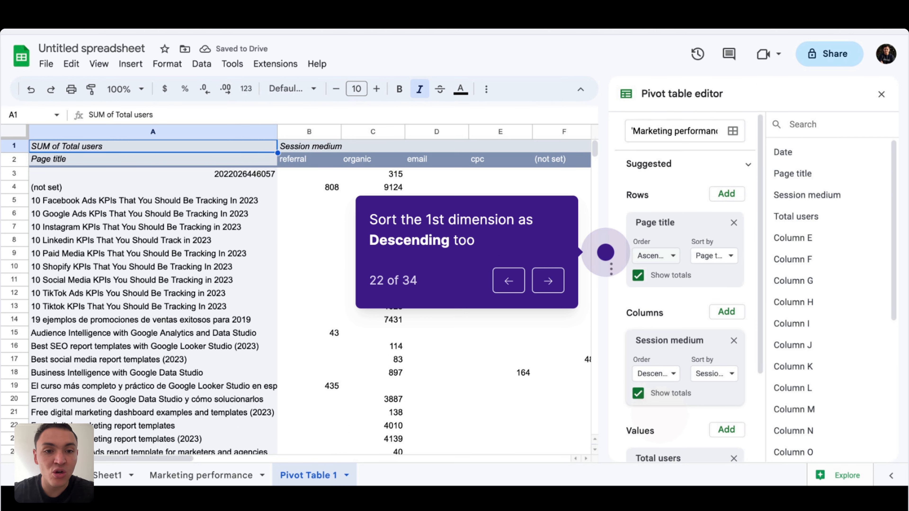
pyautogui.click(657, 255)
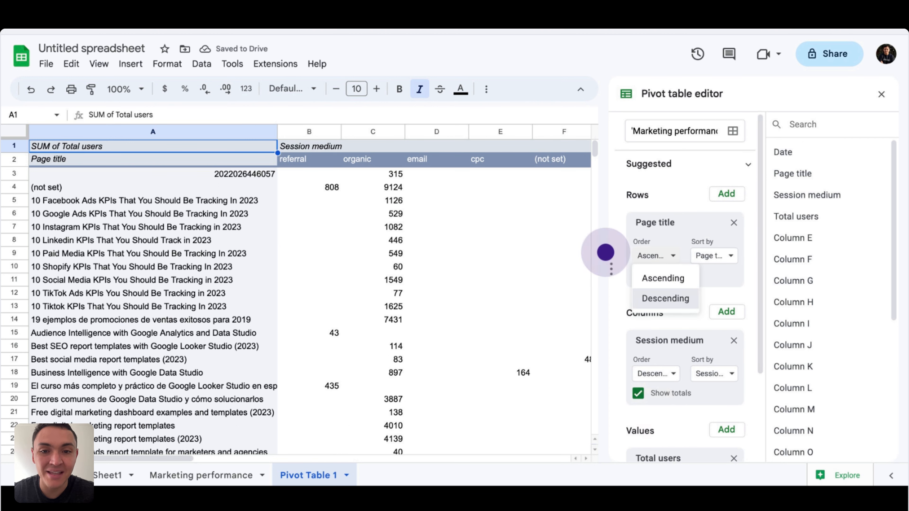
pyautogui.click(647, 297)
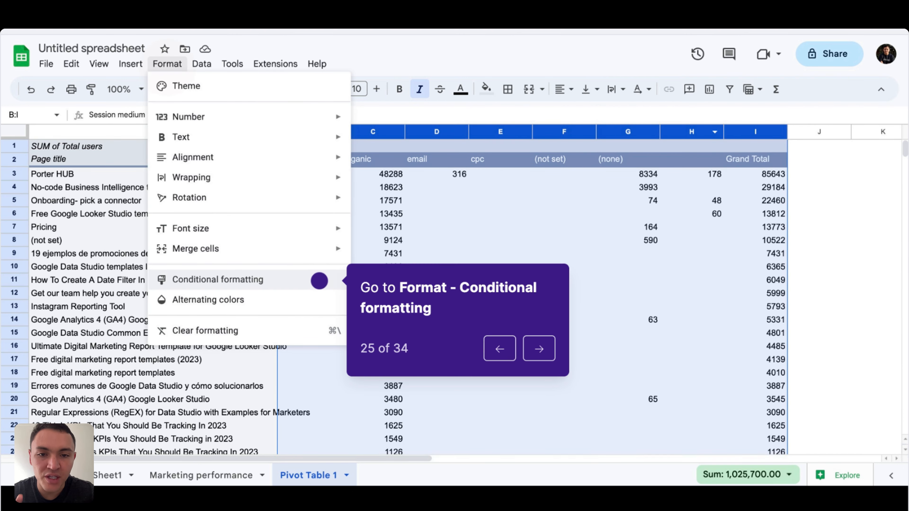
# - Add a single-color conditional format rule to B1:I1000 that highlights cells greater than 10000 with the default style
pyautogui.press('Right')
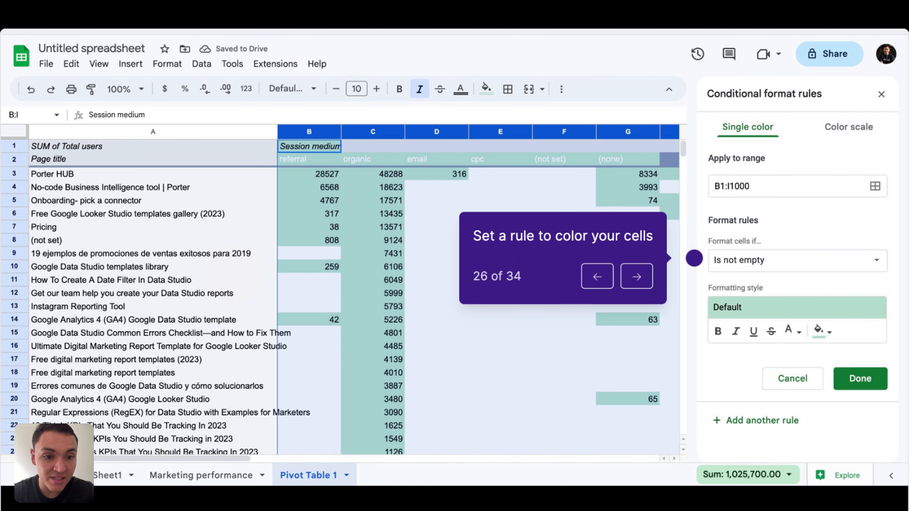
pyautogui.press('Right')
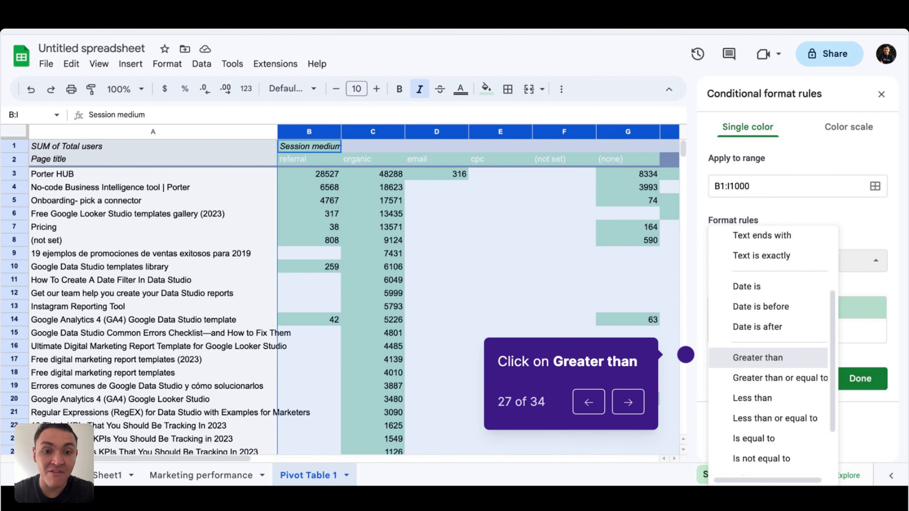
pyautogui.press('Right')
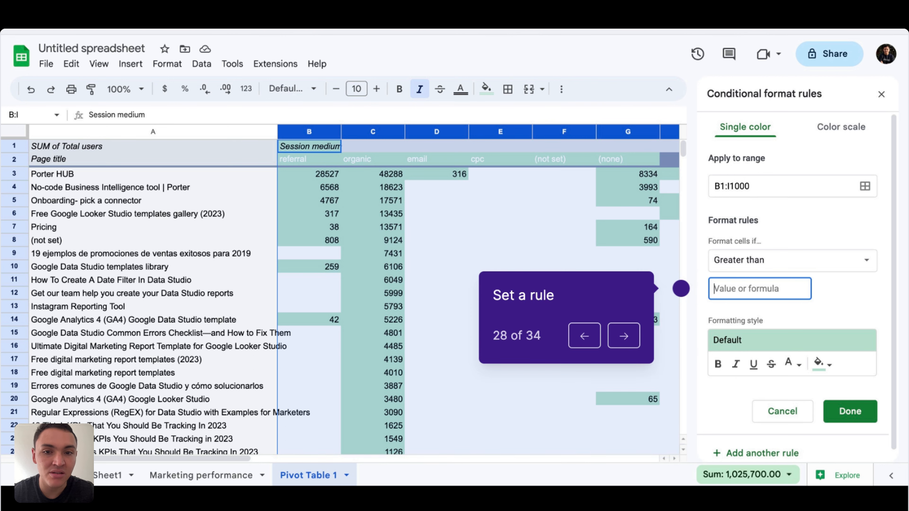
pyautogui.press('Right')
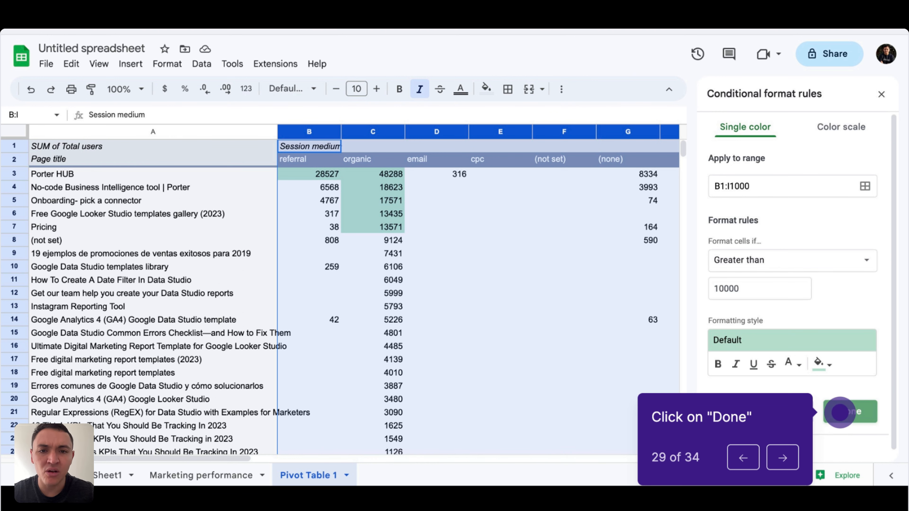
pyautogui.press('Right')
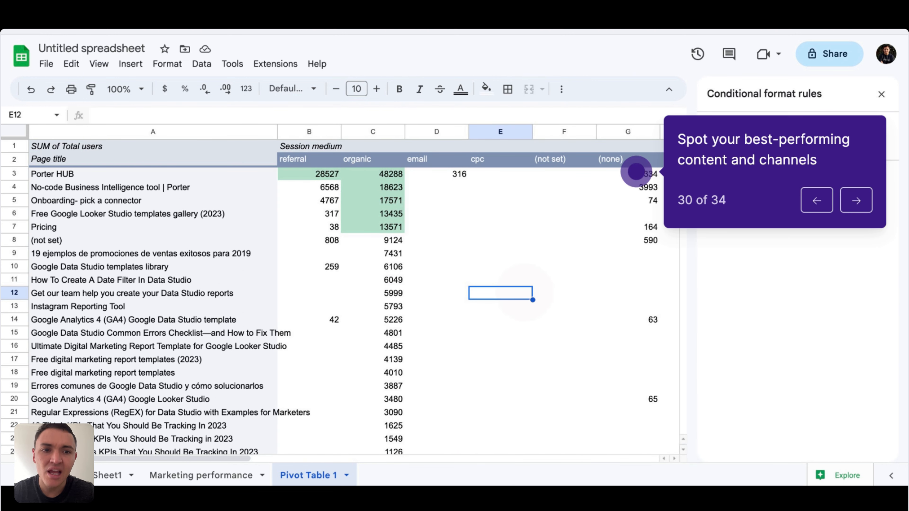